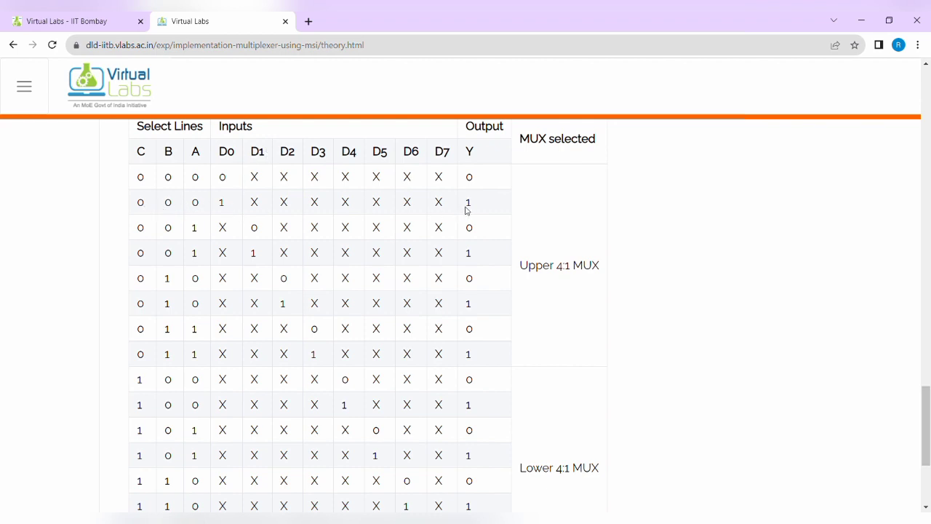
Review the 8:1 MUX truth table and the IC 74LS153 circuit diagram on the Theory page.
scroll(469, 211, "down", 1)
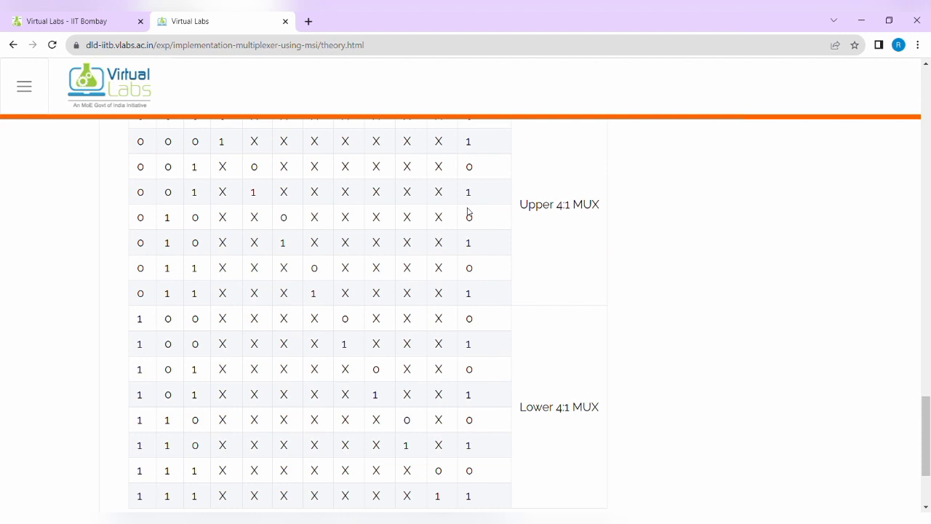
scroll(469, 213, "down", 2)
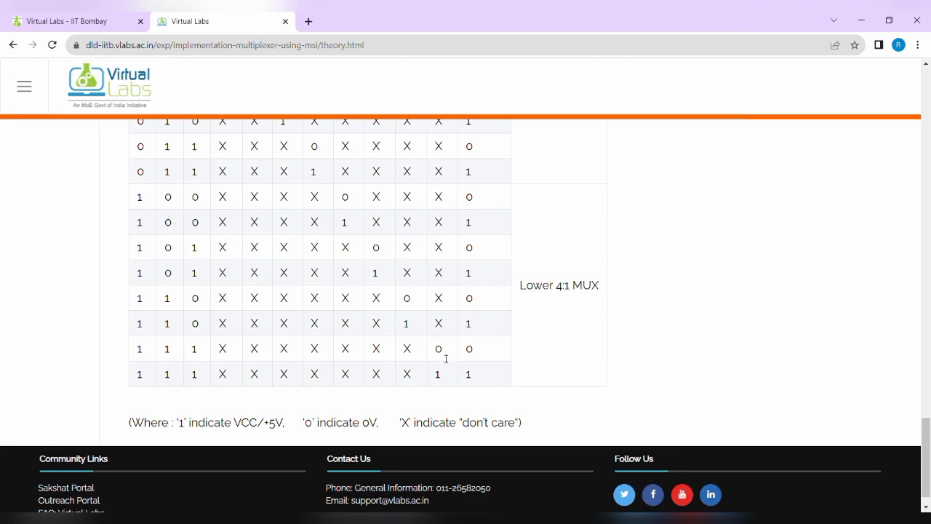
scroll(445, 356, "up", 4)
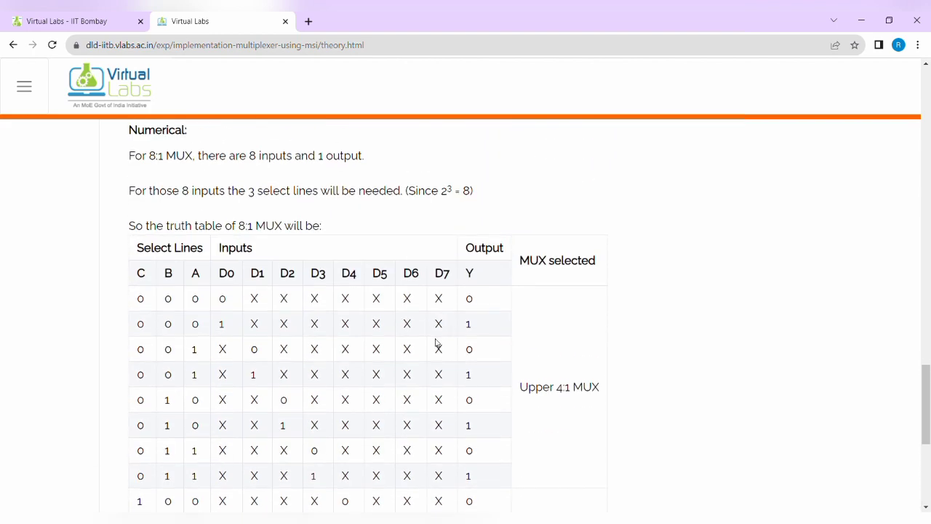
scroll(443, 328, "down", 5)
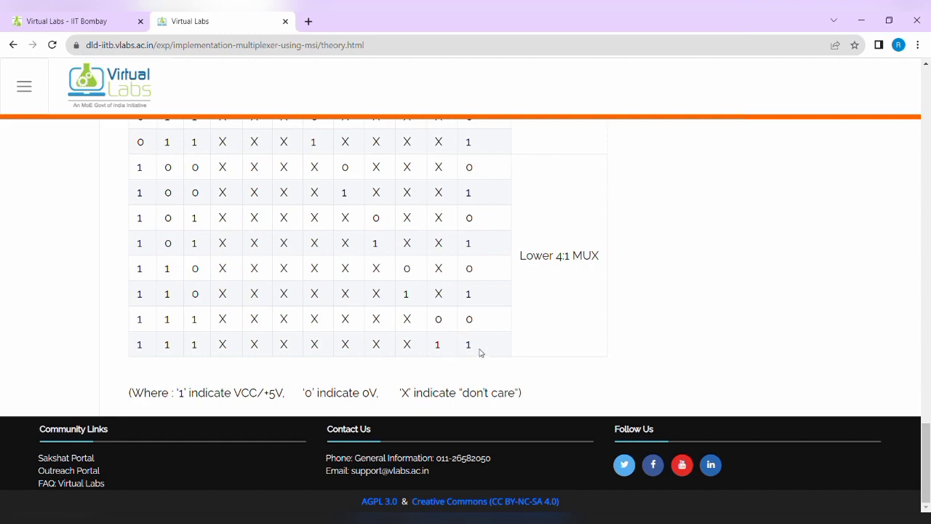
scroll(424, 310, "up", 10)
scroll(410, 302, "up", 15)
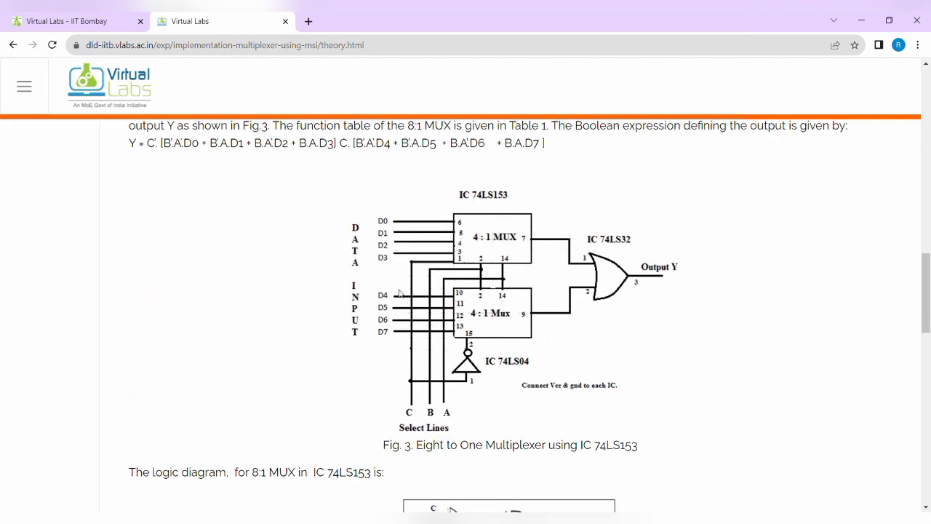
scroll(387, 291, "up", 3)
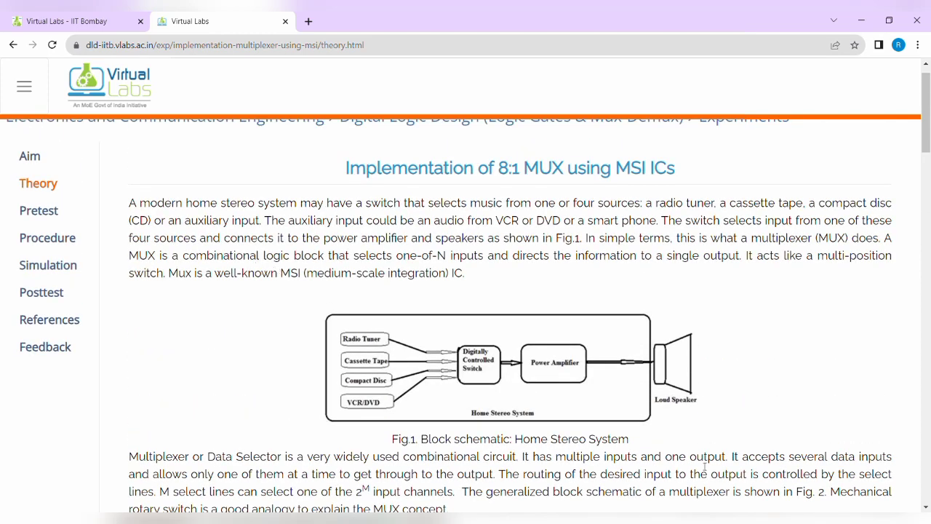
Look over the Pretest questions for the experiment and open the Procedure page.
left_click(35, 217)
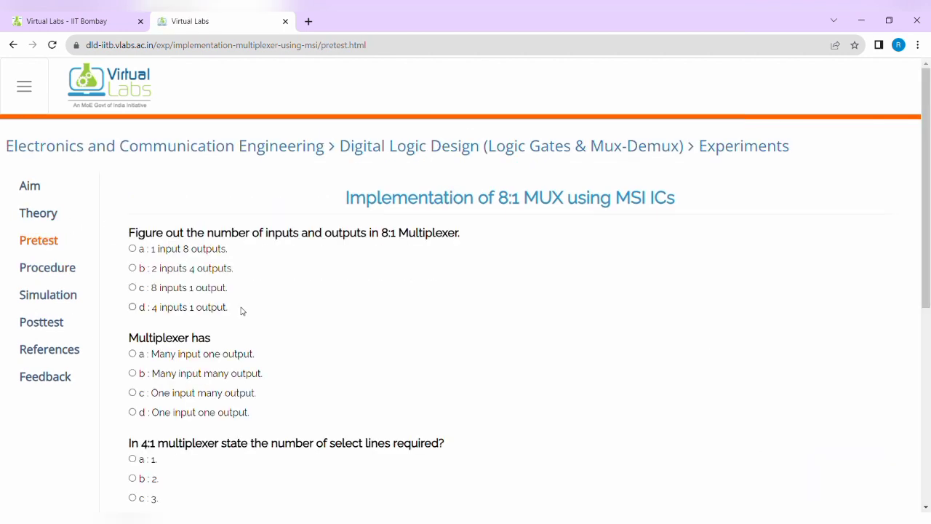
scroll(255, 293, "down", 1)
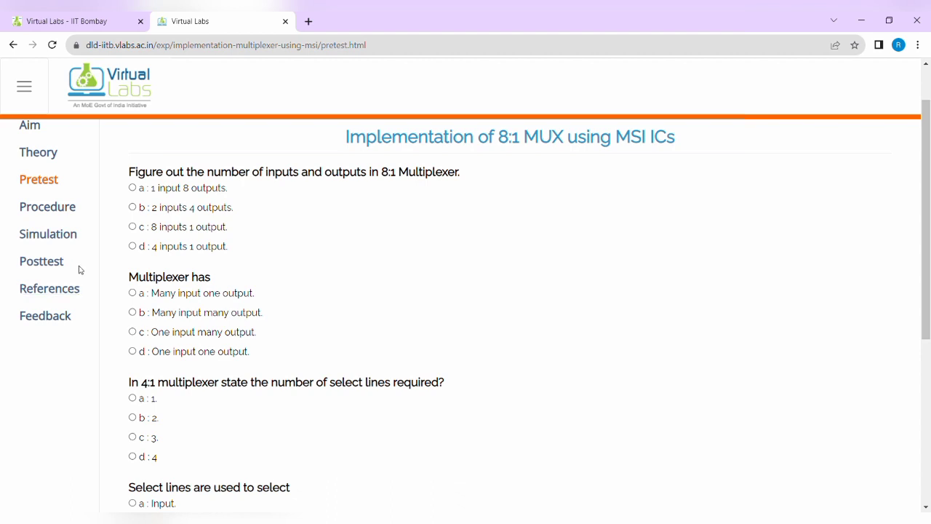
left_click(69, 213)
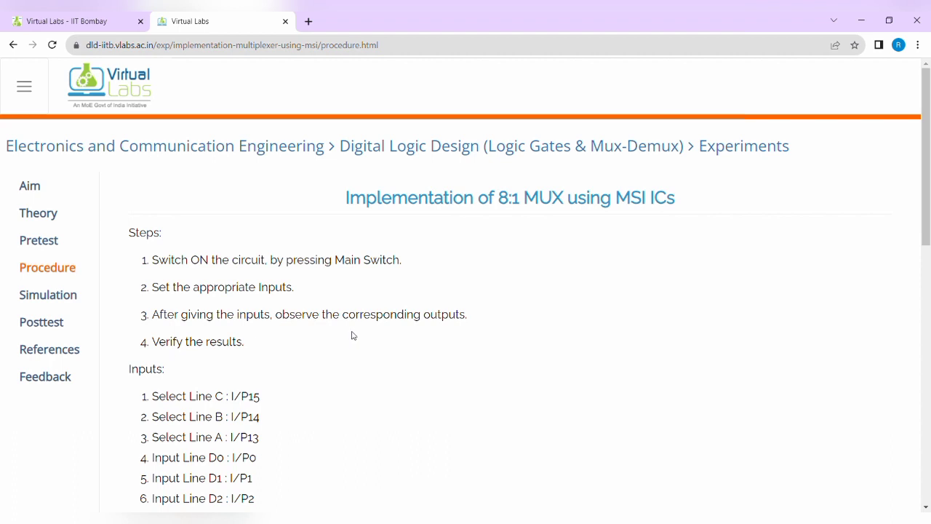
Examine the Procedure page's steps, its select, input and output line assignments, and the embedded video section.
scroll(353, 334, "down", 3)
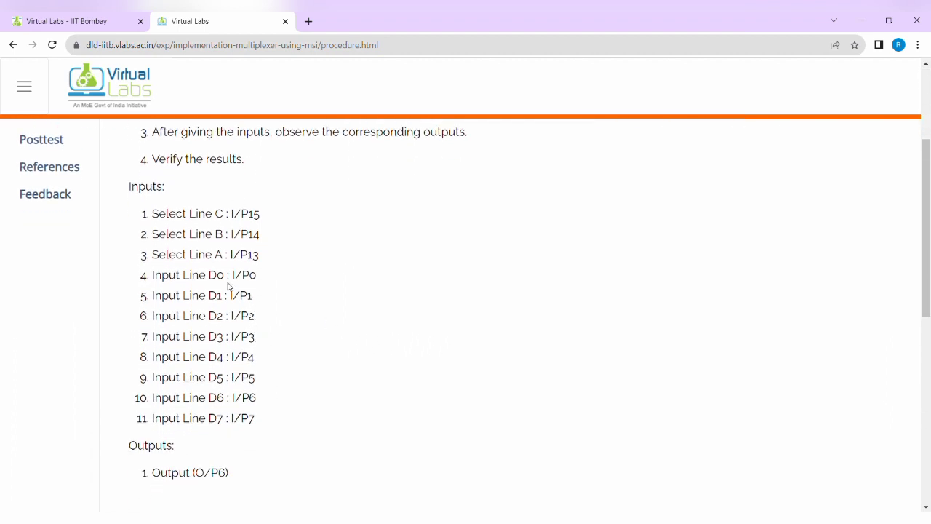
left_click_drag(209, 277, 267, 278)
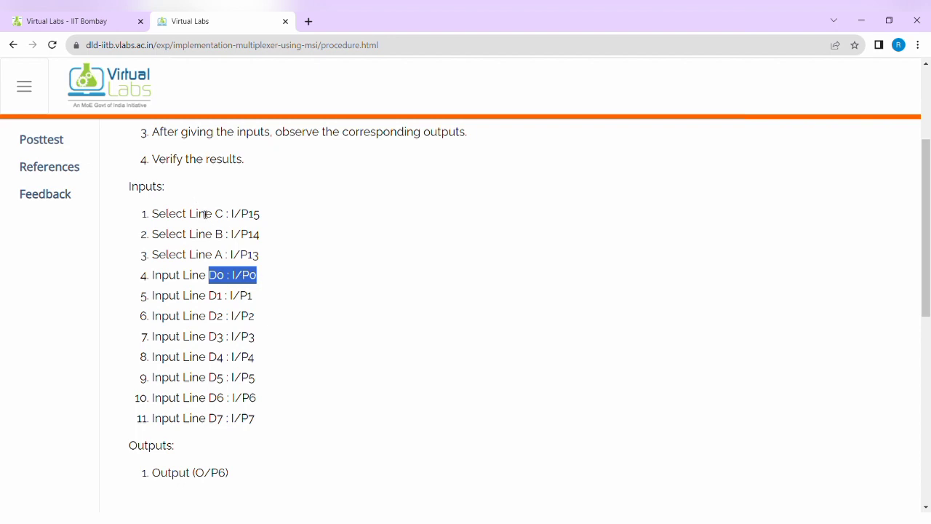
left_click_drag(216, 255, 261, 256)
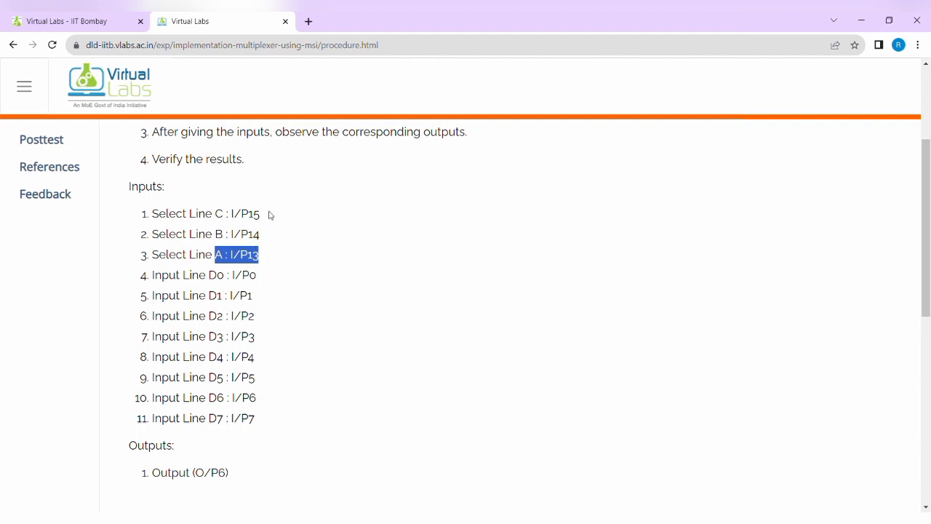
scroll(269, 215, "down", 4)
scroll(269, 215, "up", 2)
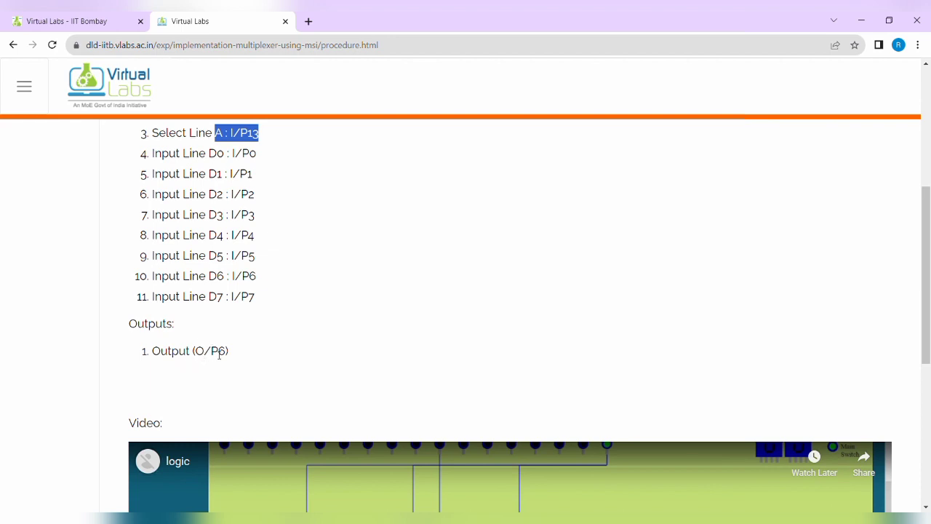
scroll(220, 355, "down", 4)
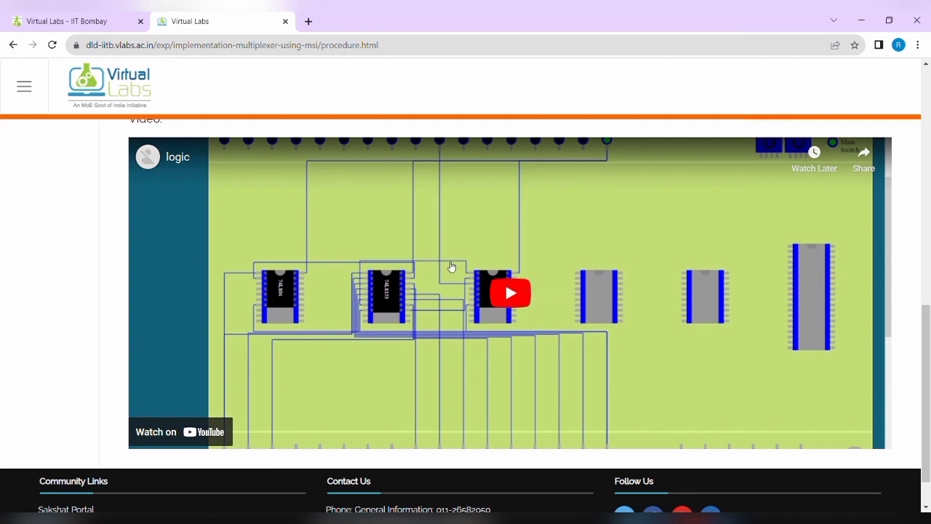
scroll(451, 267, "up", 4)
scroll(449, 267, "up", 1)
scroll(430, 258, "down", 3)
scroll(419, 251, "up", 4)
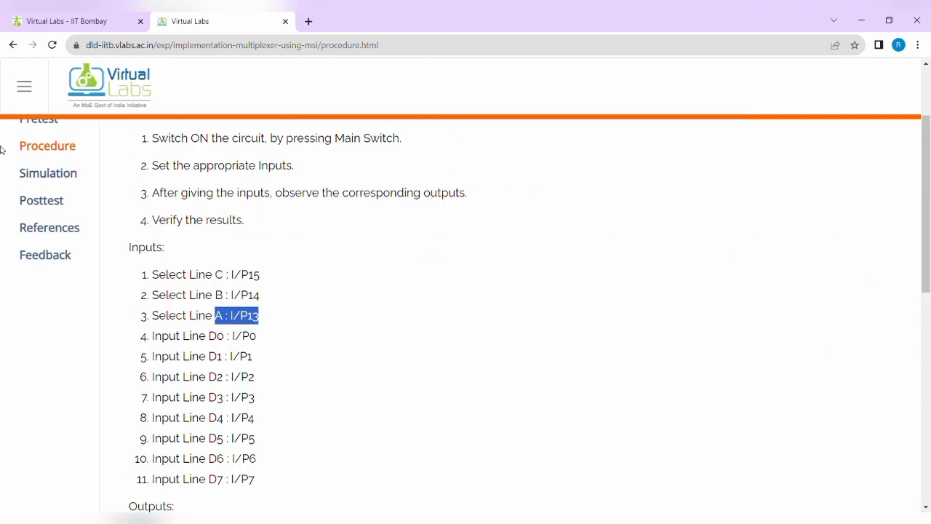
Open the experiment's Simulation page and examine the line assignments, IC wiring, and input and output terminals.
left_click(61, 176)
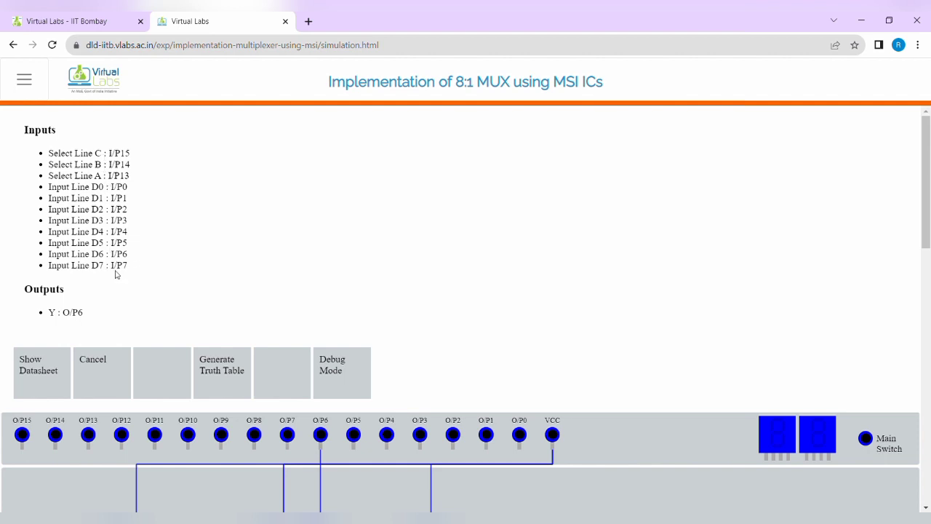
scroll(116, 270, "down", 1)
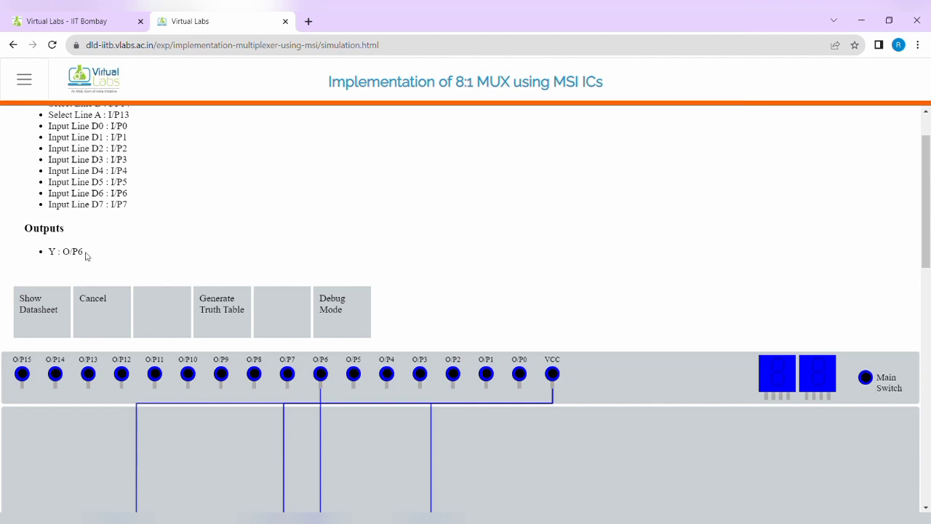
scroll(80, 235, "down", 5)
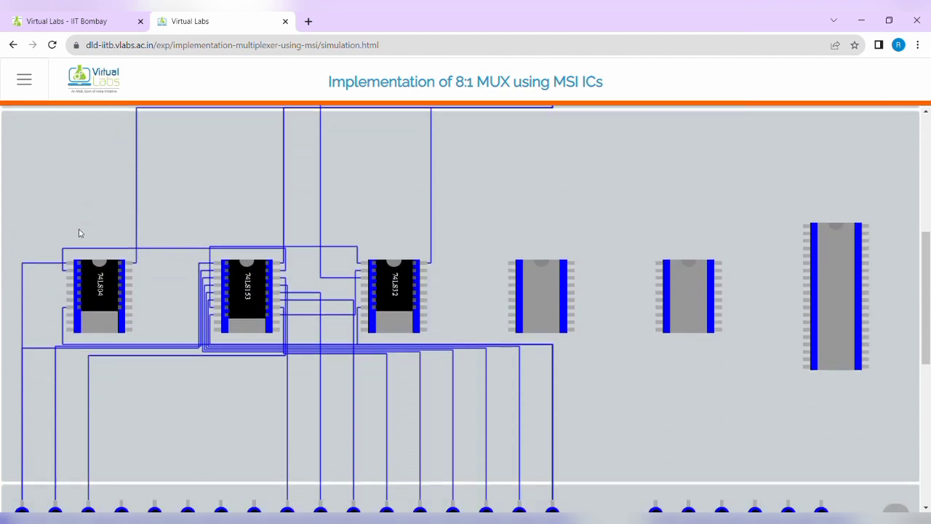
scroll(80, 234, "down", 1)
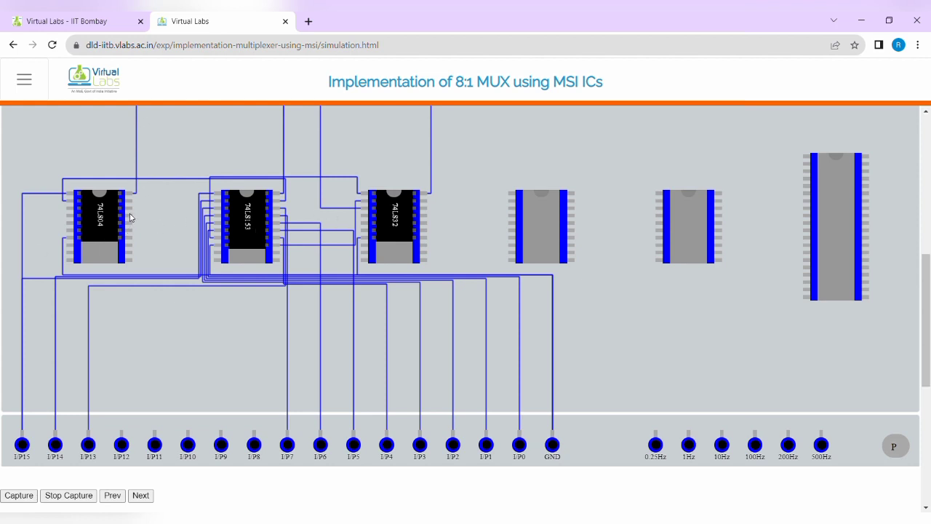
scroll(131, 217, "up", 2)
scroll(131, 217, "up", 2)
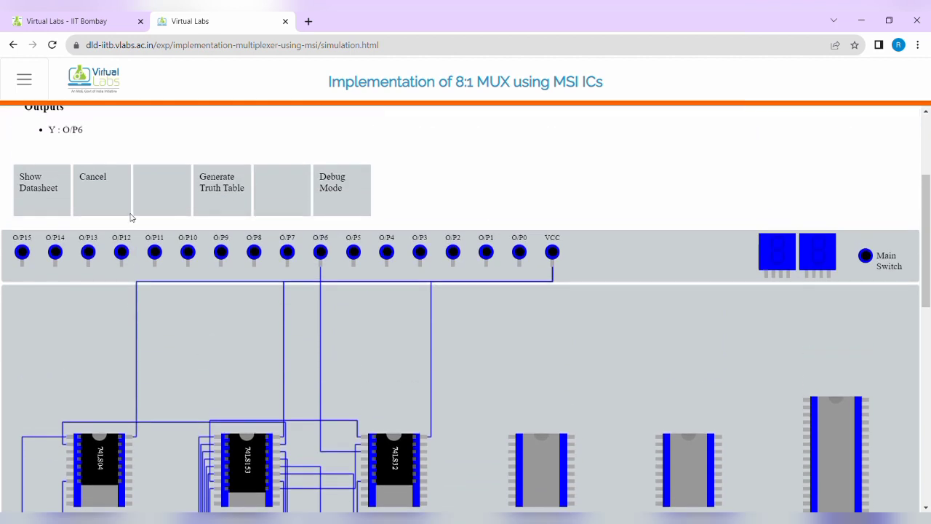
scroll(131, 216, "down", 2)
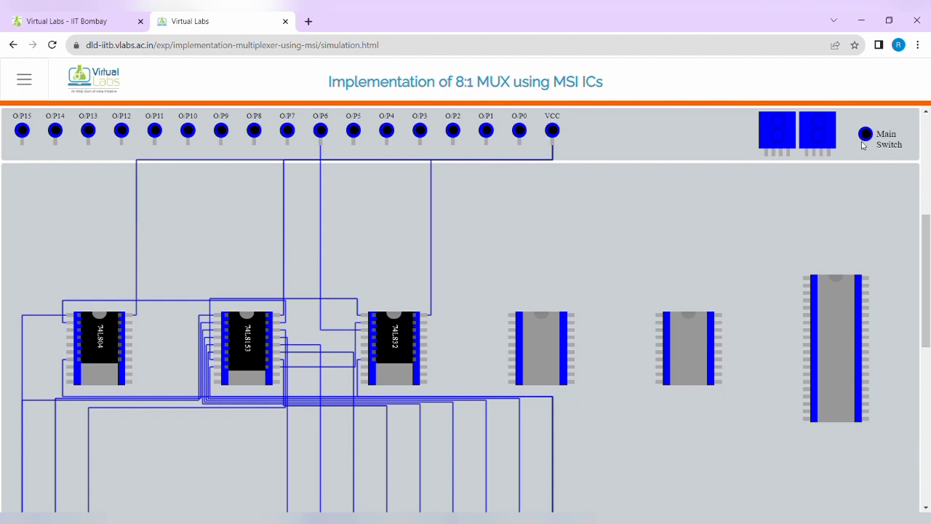
scroll(855, 146, "down", 4)
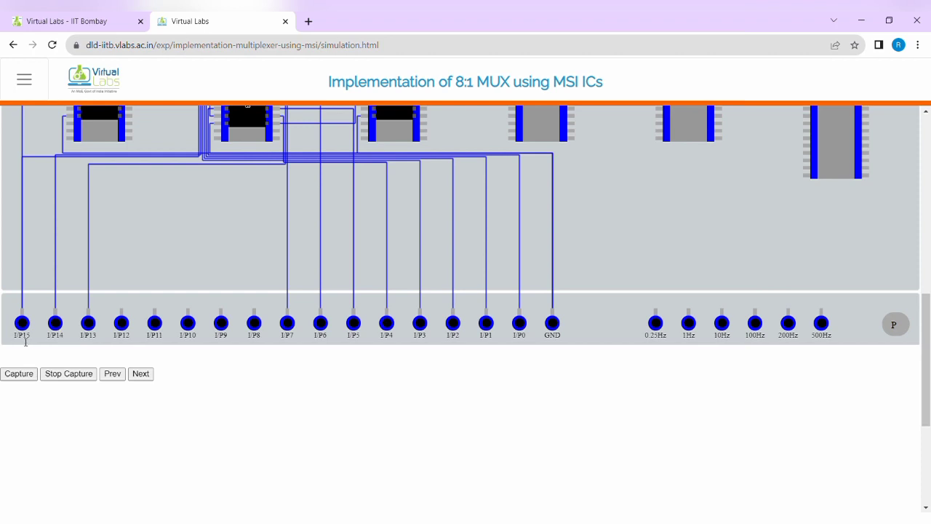
scroll(30, 336, "up", 4)
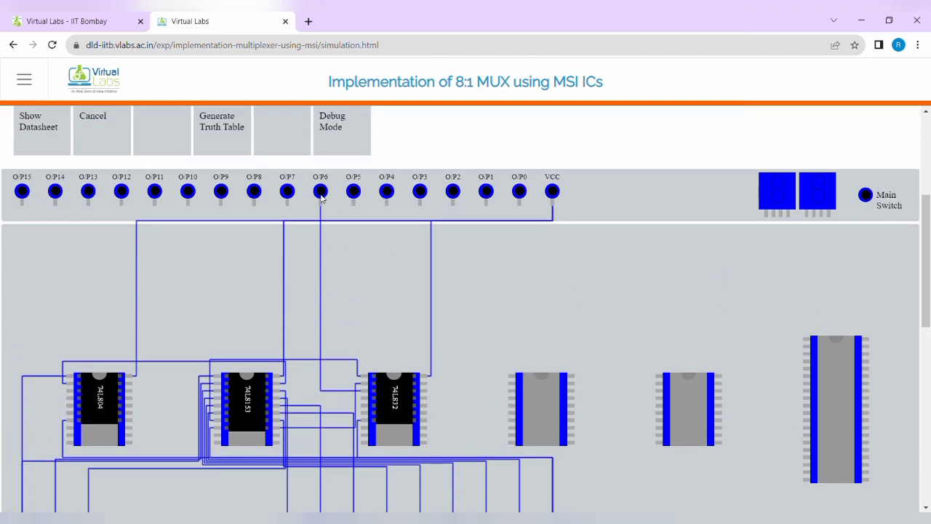
Switch on the circuit with the Main Switch and check the VCC indicator.
left_click(866, 195)
left_click(867, 195)
left_click(867, 195)
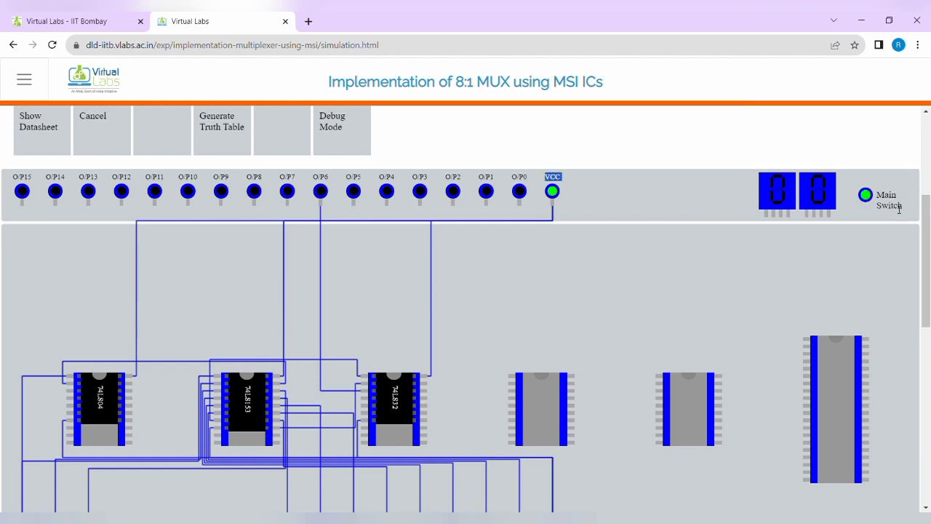
scroll(895, 212, "down", 3)
scroll(849, 204, "up", 4)
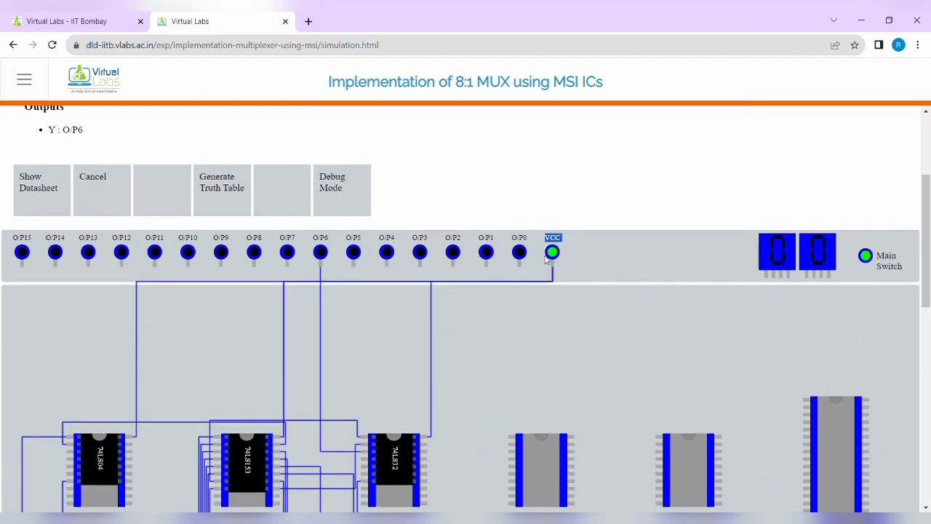
Set data input I/P0 high with select lines C, B and A low, and check output O/P6.
scroll(547, 258, "down", 4)
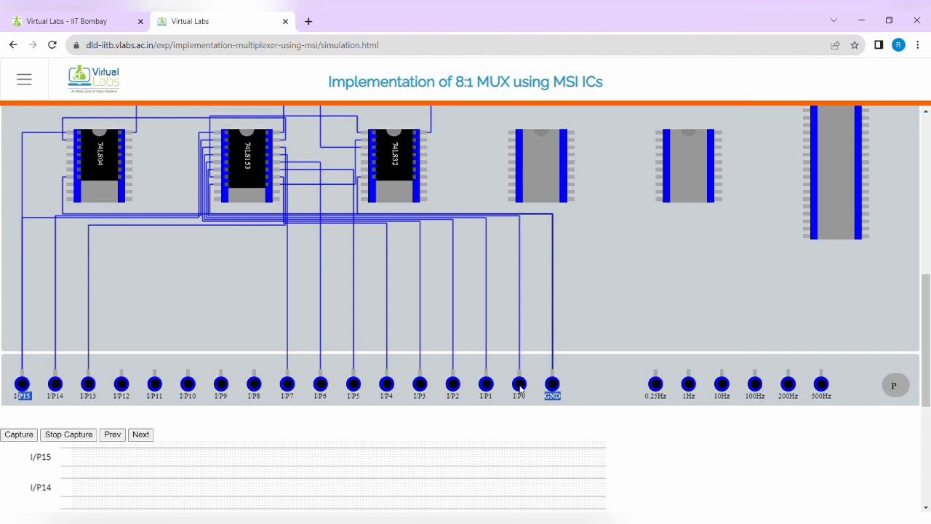
scroll(518, 389, "up", 4)
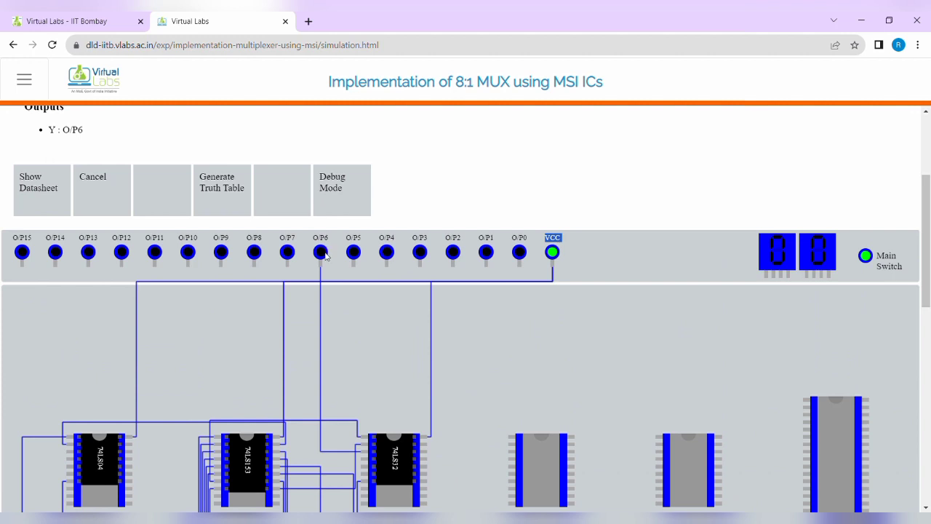
scroll(325, 255, "down", 4)
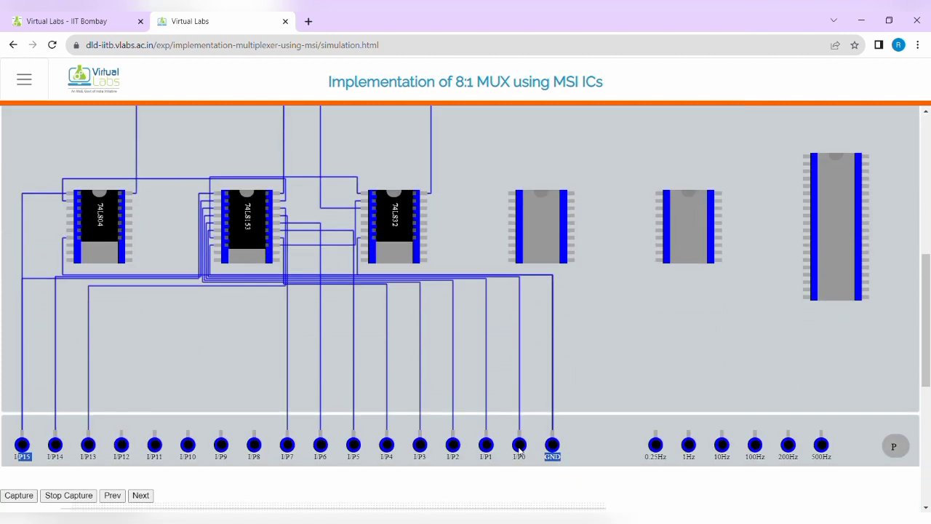
left_click(520, 449)
scroll(521, 452, "up", 5)
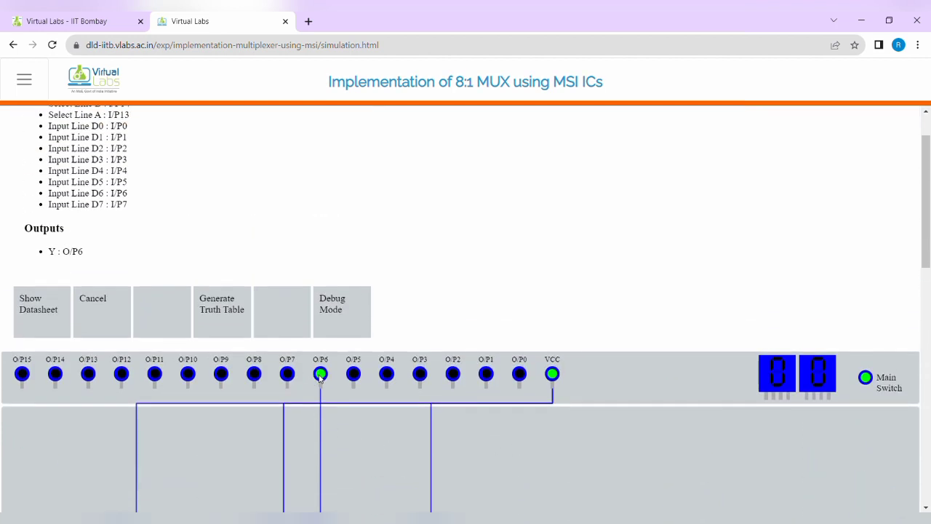
Set select line A (I/P13) high and data input I/P0 low, and check output O/P6.
scroll(328, 382, "down", 2)
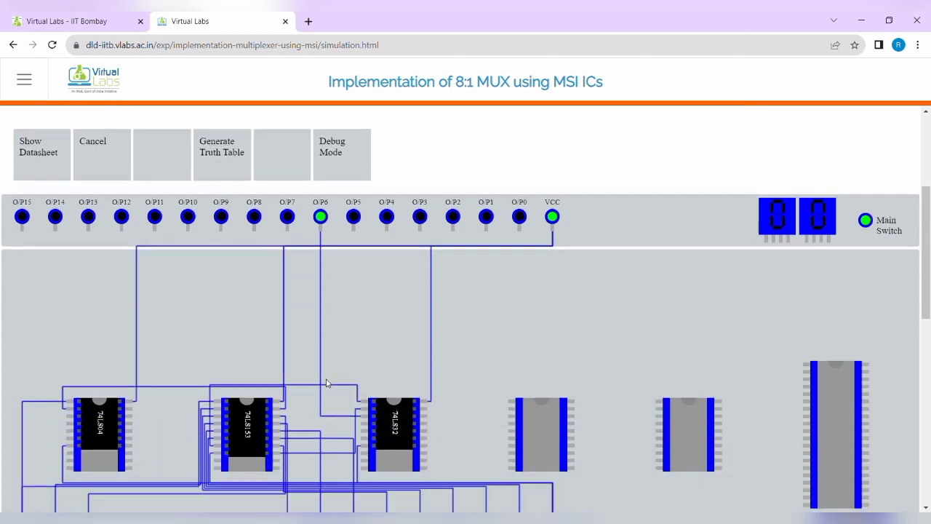
scroll(327, 383, "down", 4)
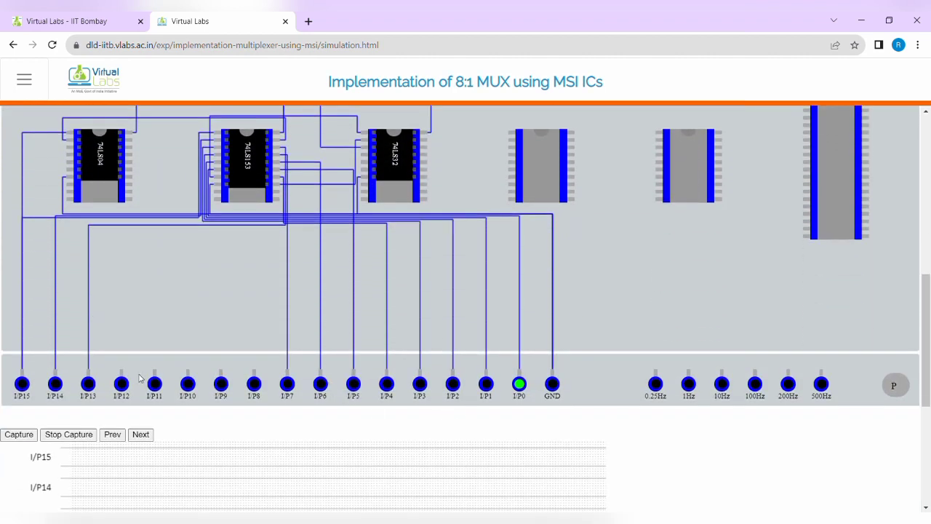
left_click(88, 384)
left_click(519, 384)
scroll(486, 390, "up", 4)
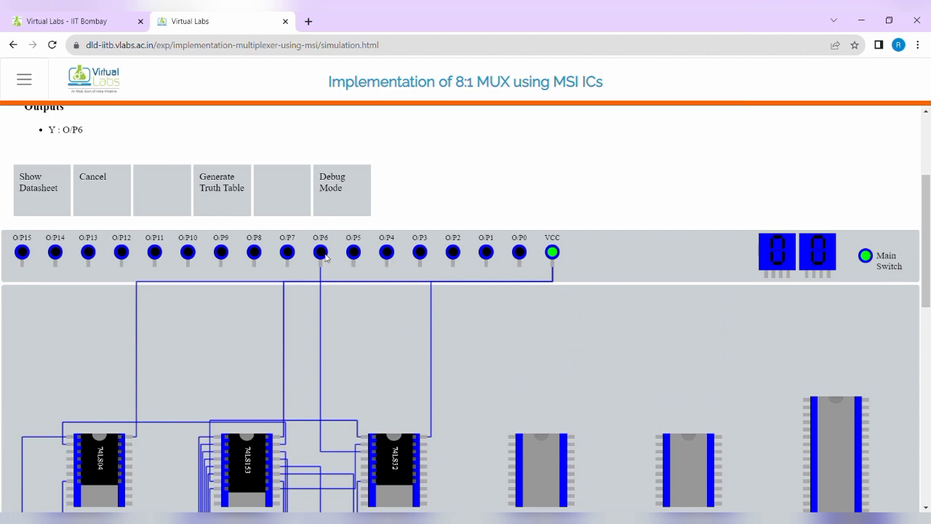
Set data input I/P1 high while select line A stays on, and check output O/P6.
scroll(384, 358, "down", 4)
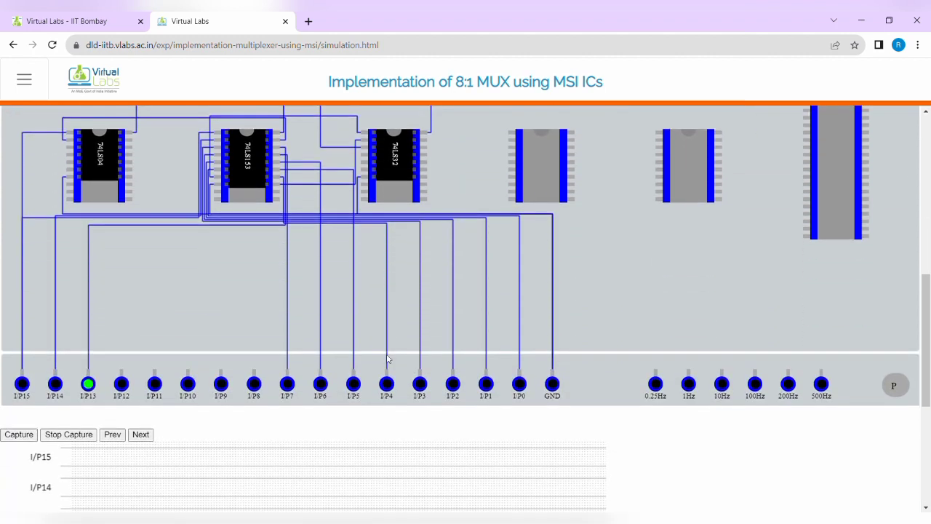
left_click(486, 384)
scroll(473, 386, "up", 4)
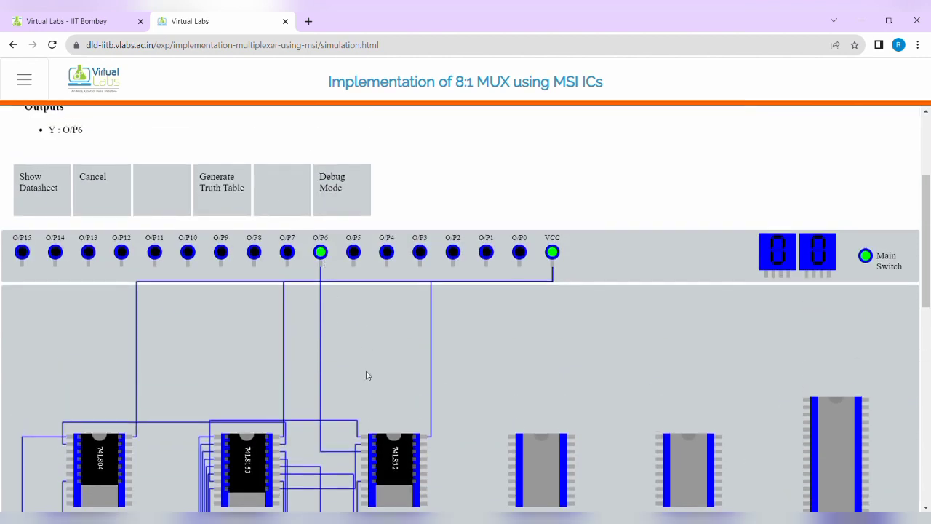
scroll(368, 375, "down", 3)
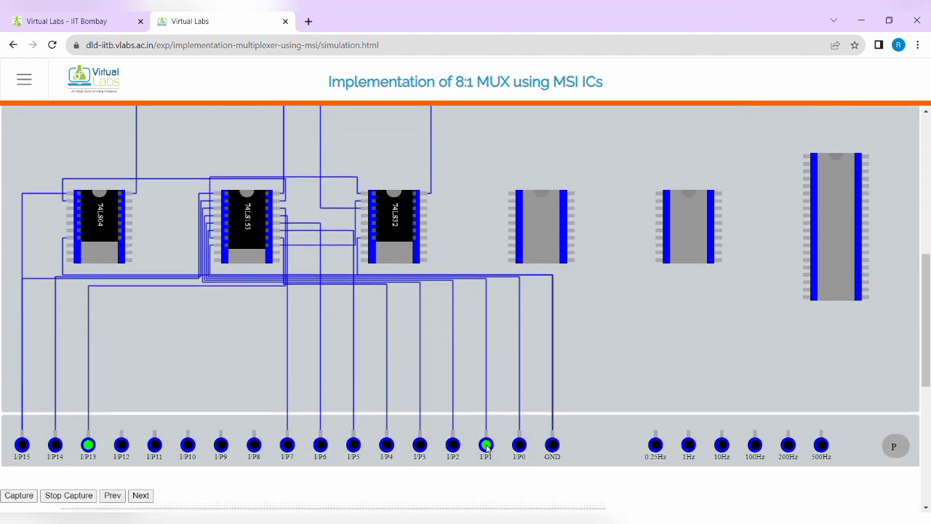
Set select line B (I/P14) high and data input I/P1 low with select line A on, and check output O/P6.
left_click(57, 447)
scroll(420, 451, "up", 5)
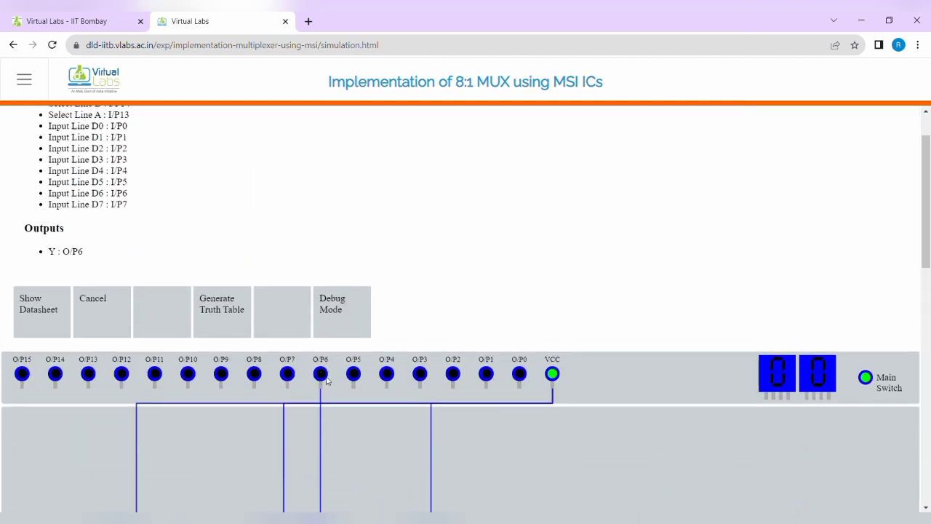
Capture the timing diagram for select lines B and A high with all data inputs low, and examine the O/P6 waveform.
scroll(326, 378, "down", 5)
scroll(293, 463, "down", 2)
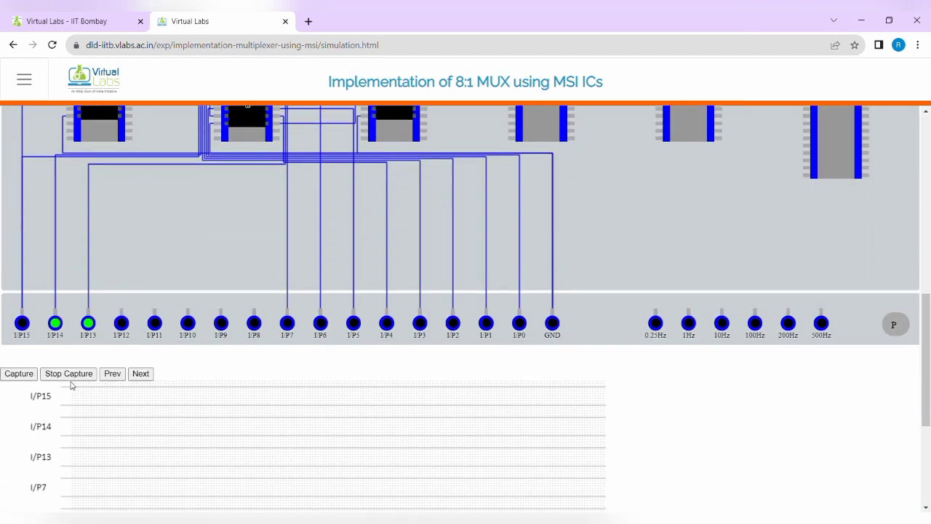
left_click(18, 375)
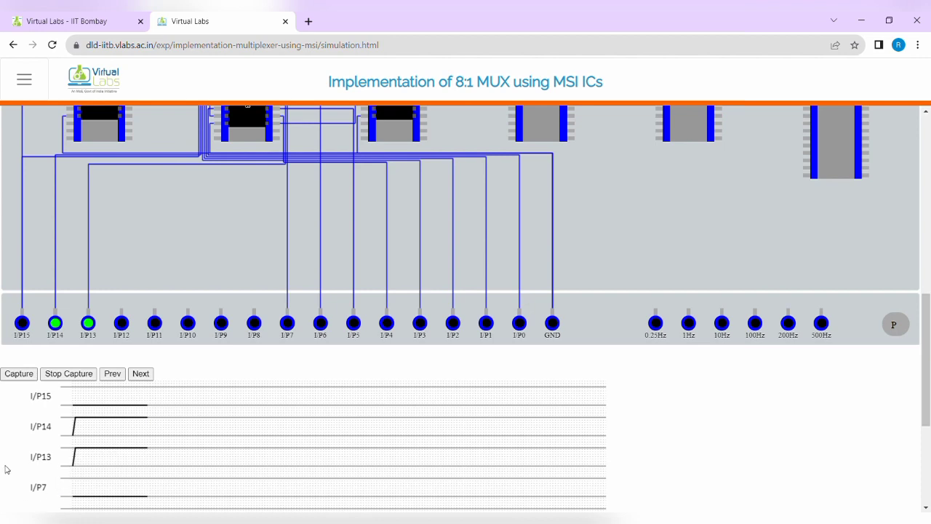
scroll(82, 459, "down", 3)
scroll(82, 459, "down", 1)
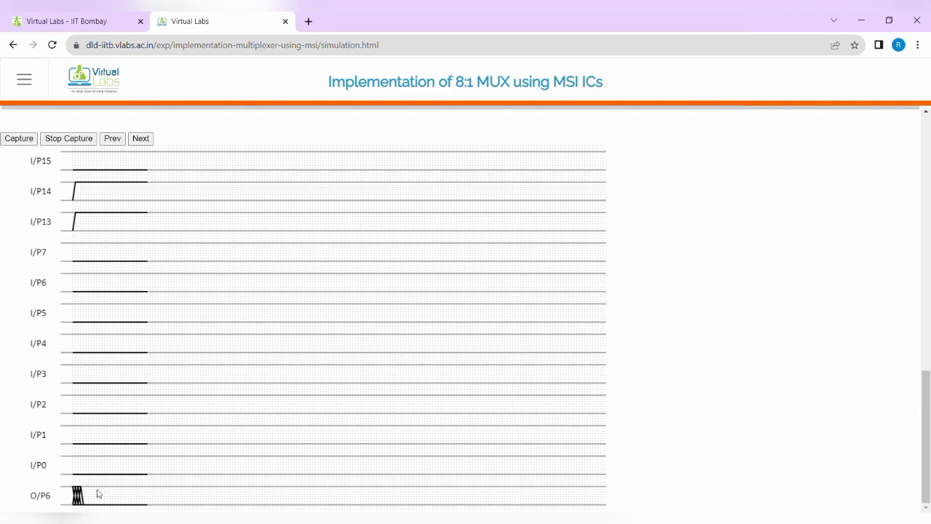
scroll(98, 492, "up", 3)
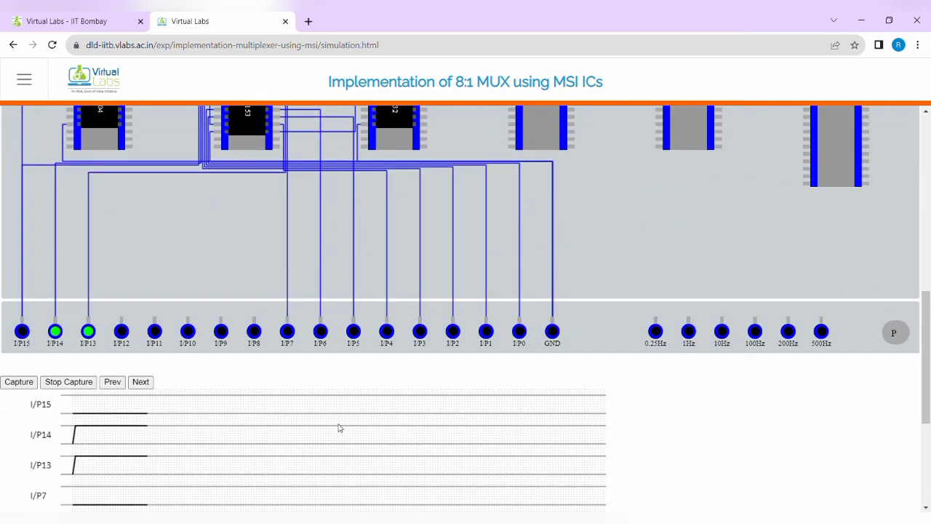
Set data input I/P3 high while select lines B and A stay on, and check output O/P6.
left_click(419, 332)
scroll(420, 336, "up", 4)
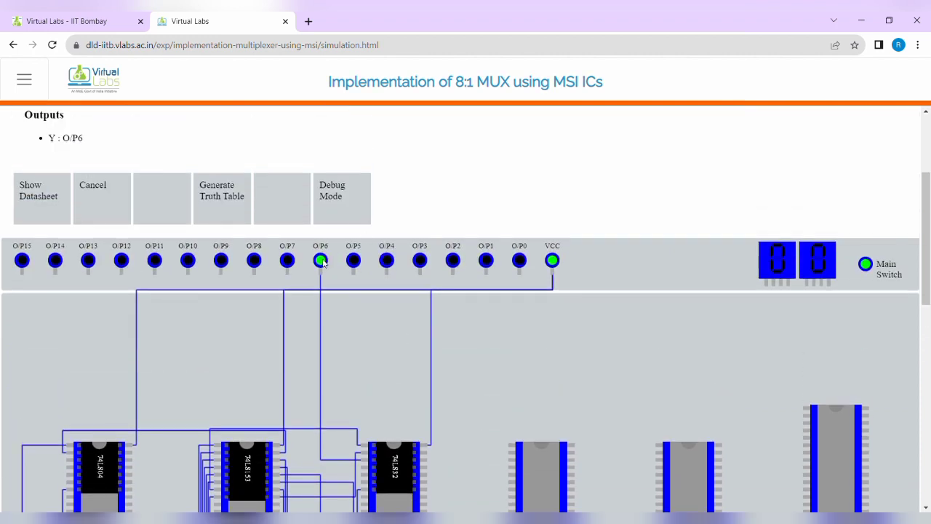
scroll(323, 263, "down", 5)
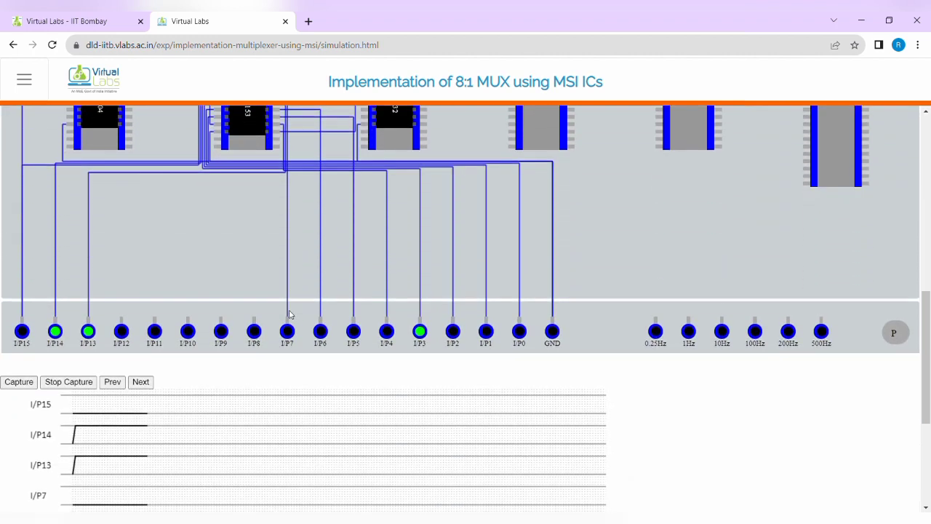
Capture the timing diagram with data input I/P3 high and compare the I/P3 and O/P6 waveforms.
scroll(182, 320, "down", 2)
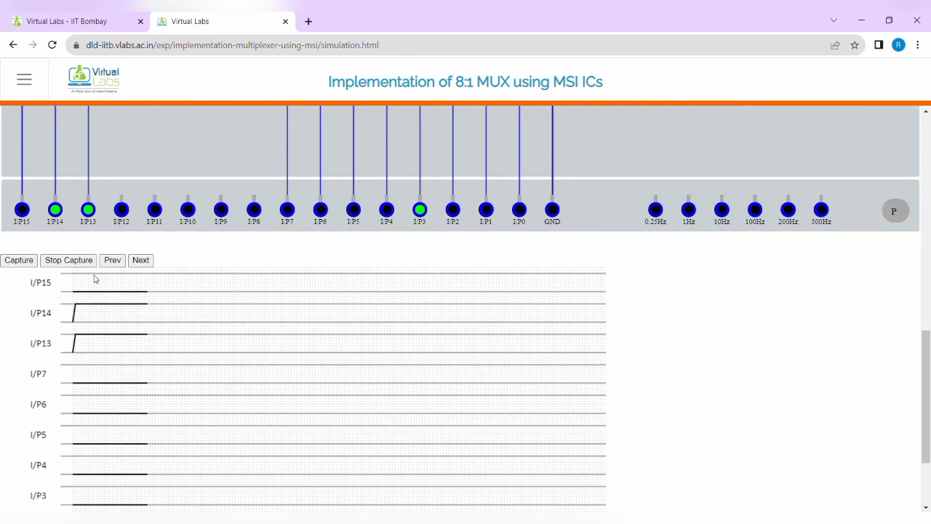
left_click(18, 262)
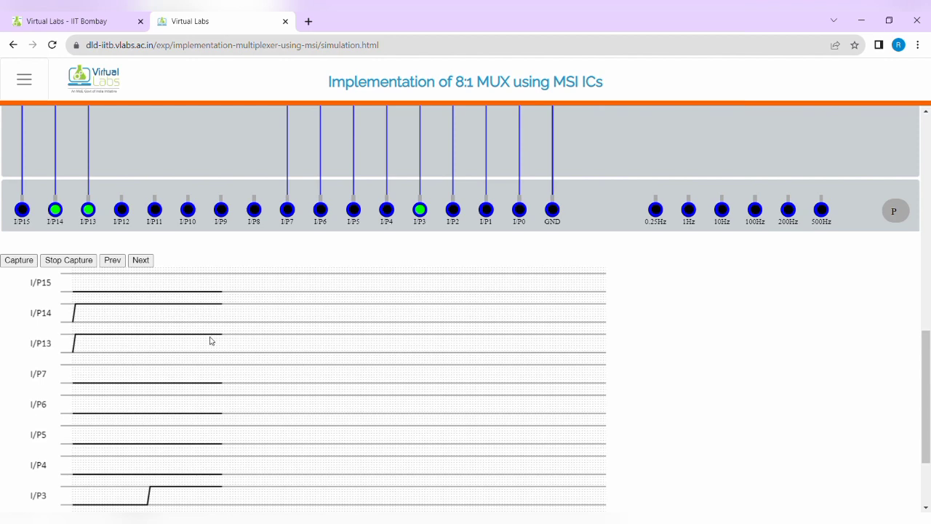
scroll(211, 341, "down", 3)
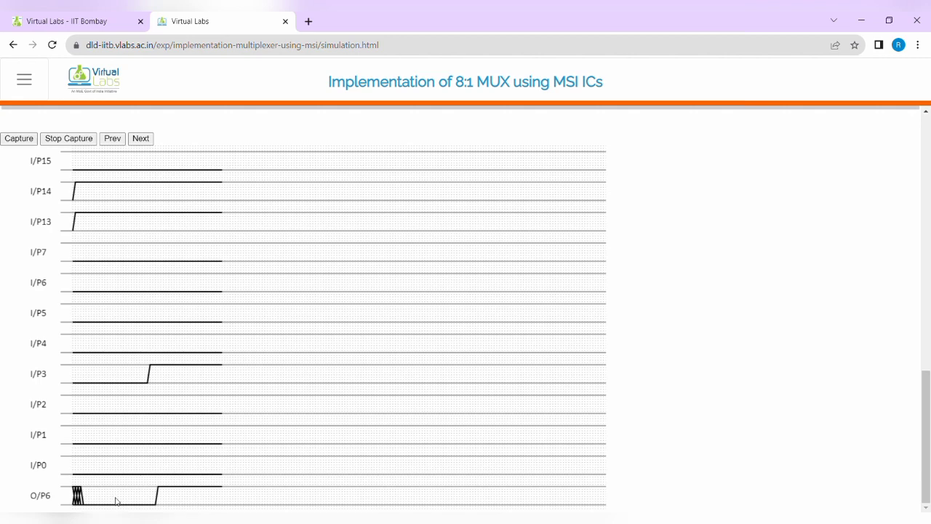
scroll(115, 502, "up", 3)
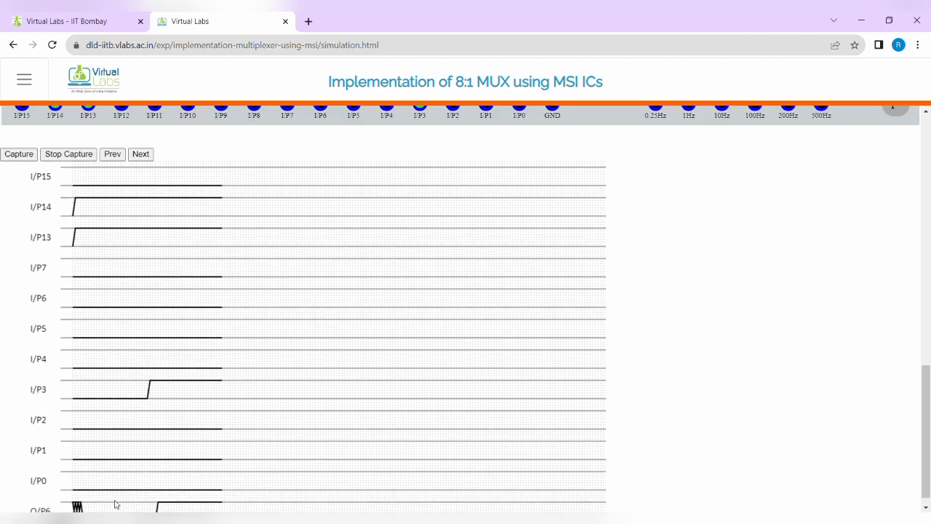
Set select line C (I/P15) high while select lines B and A stay on, and check output O/P6.
scroll(114, 503, "up", 1)
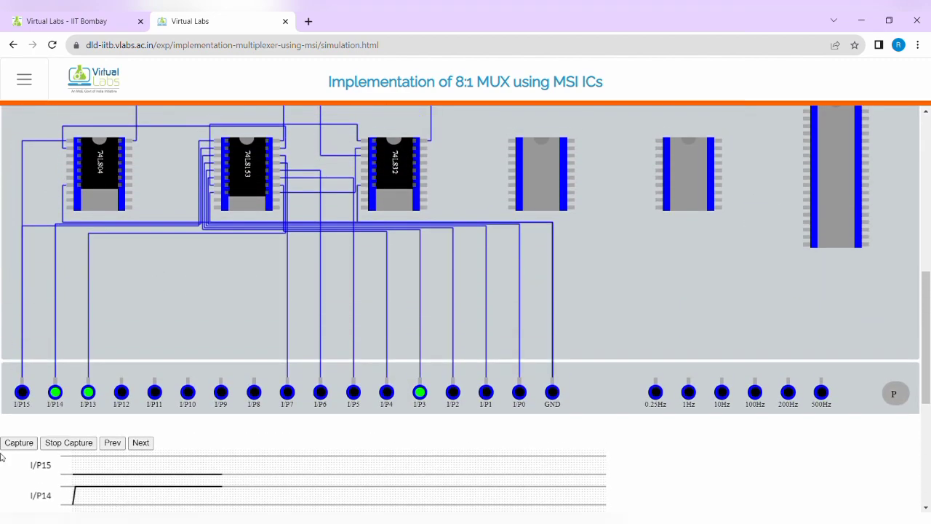
double_click(24, 395)
left_click(23, 393)
scroll(288, 394, "up", 5)
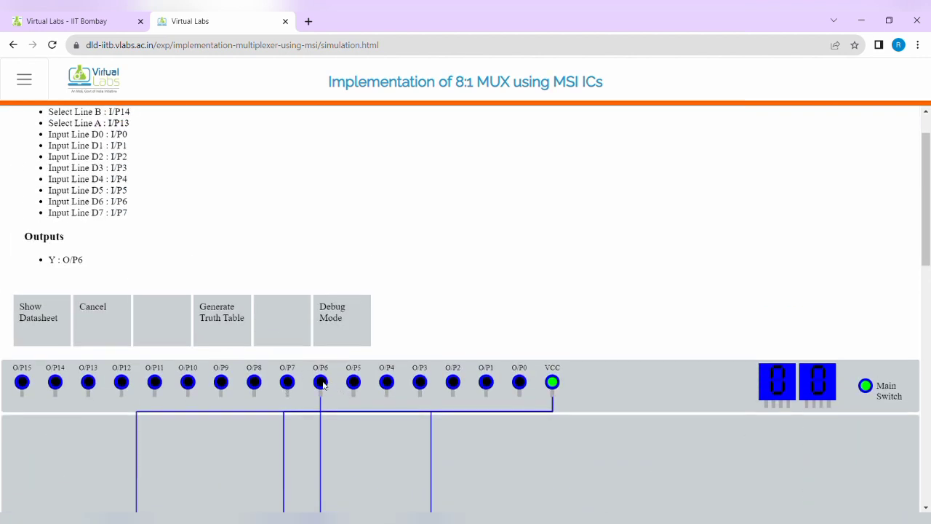
Set data input I/P7 high with select lines C, B and A on, and check output O/P6.
scroll(323, 384, "down", 5)
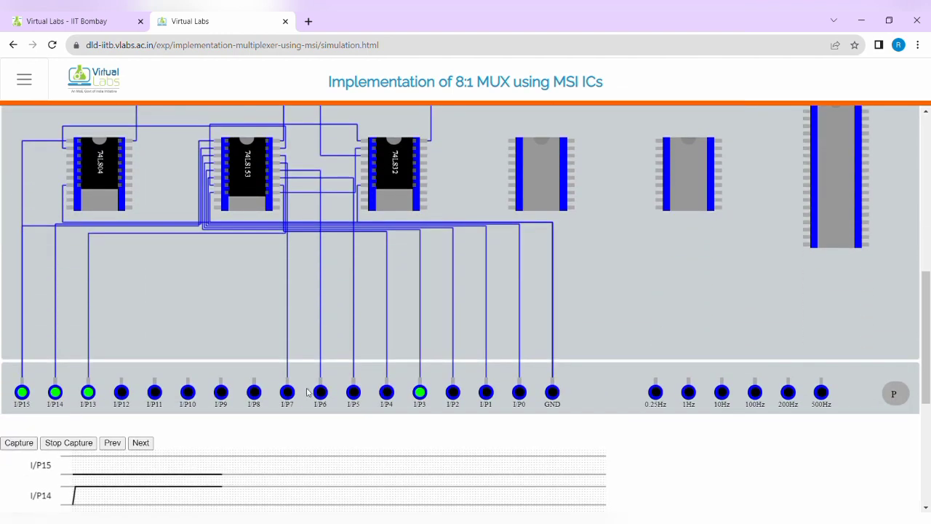
left_click(288, 393)
scroll(287, 390, "up", 5)
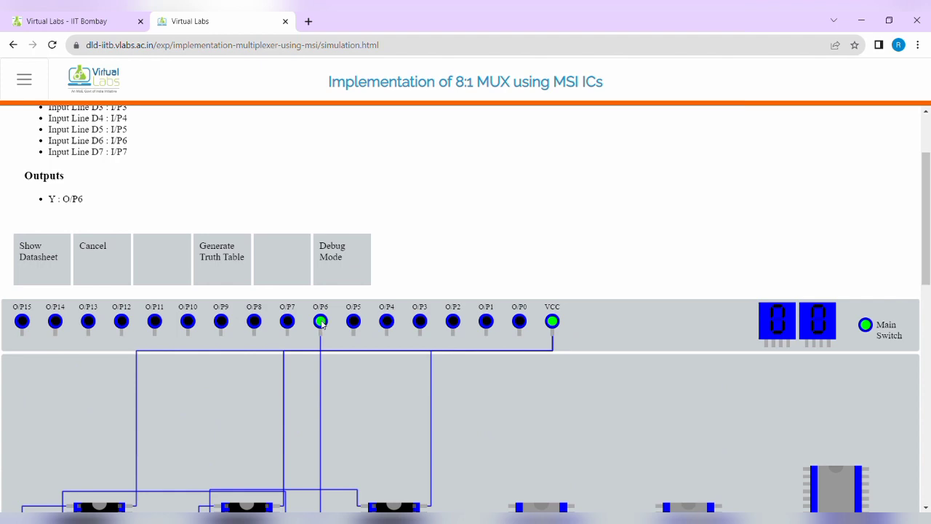
Set data input I/P3 low while I/P7 and all three select lines stay on, and check output O/P6.
scroll(322, 325, "down", 5)
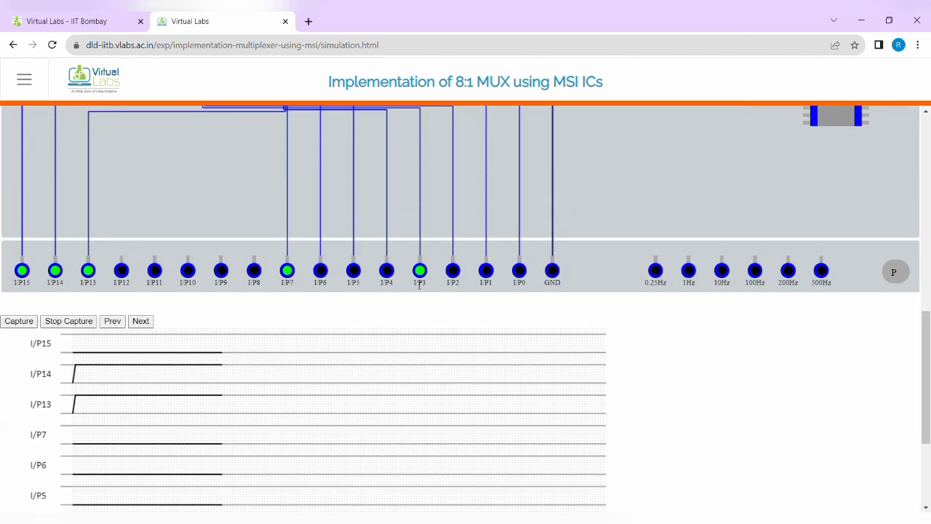
left_click(420, 271)
scroll(409, 297, "up", 5)
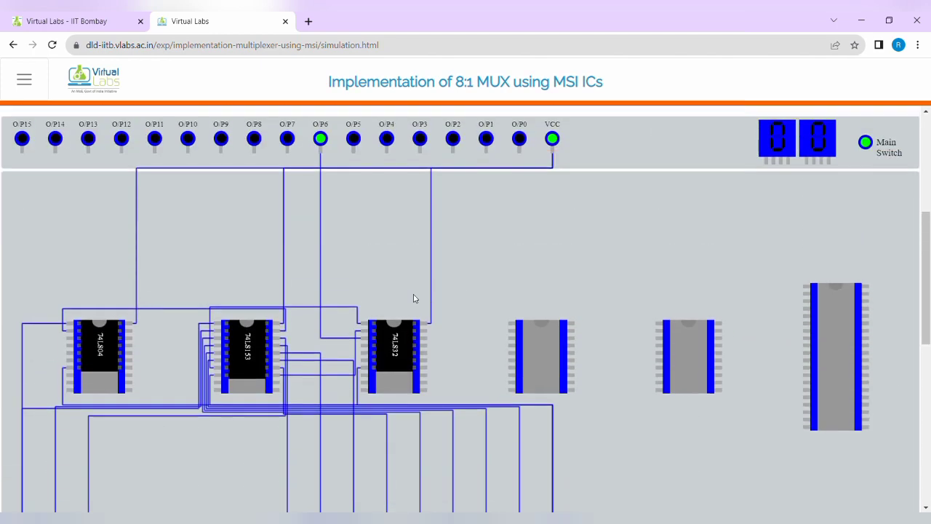
scroll(407, 288, "up", 1)
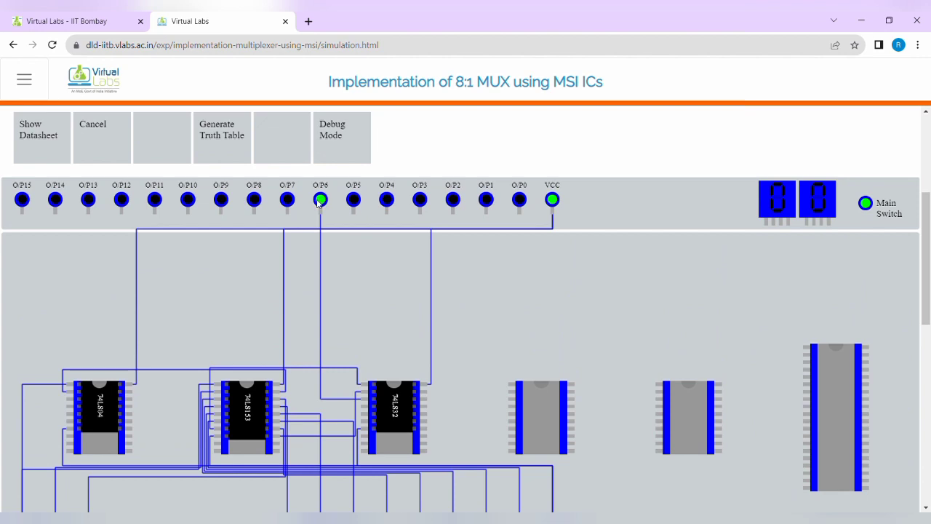
scroll(331, 226, "down", 5)
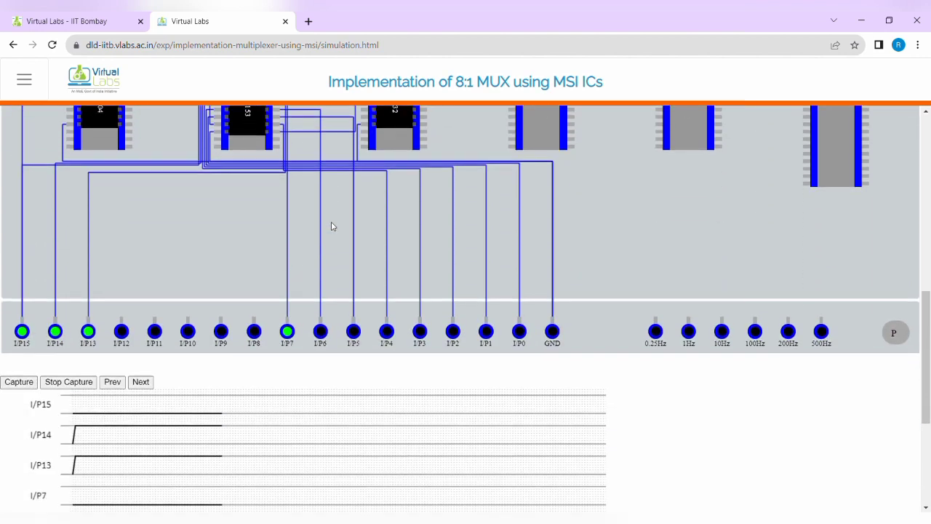
scroll(331, 226, "down", 2)
scroll(331, 229, "down", 2)
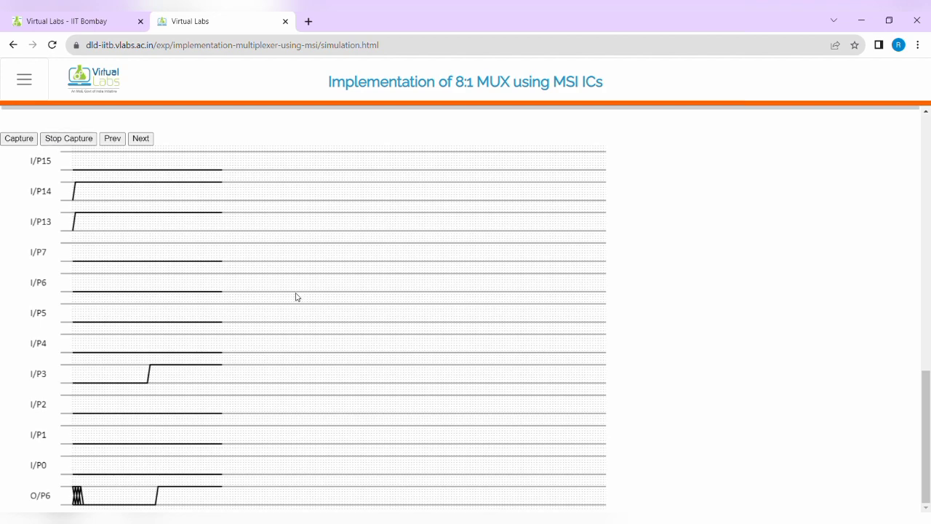
scroll(291, 299, "up", 12)
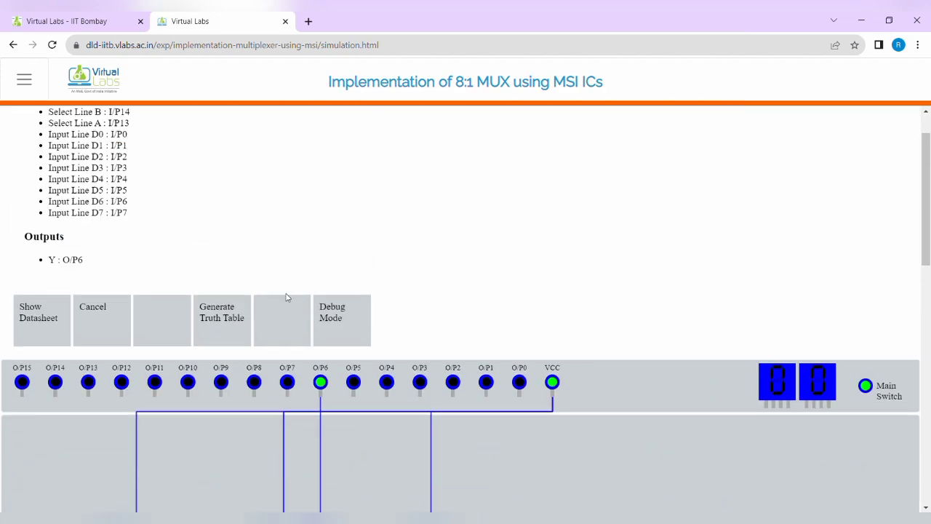
scroll(285, 298, "up", 1)
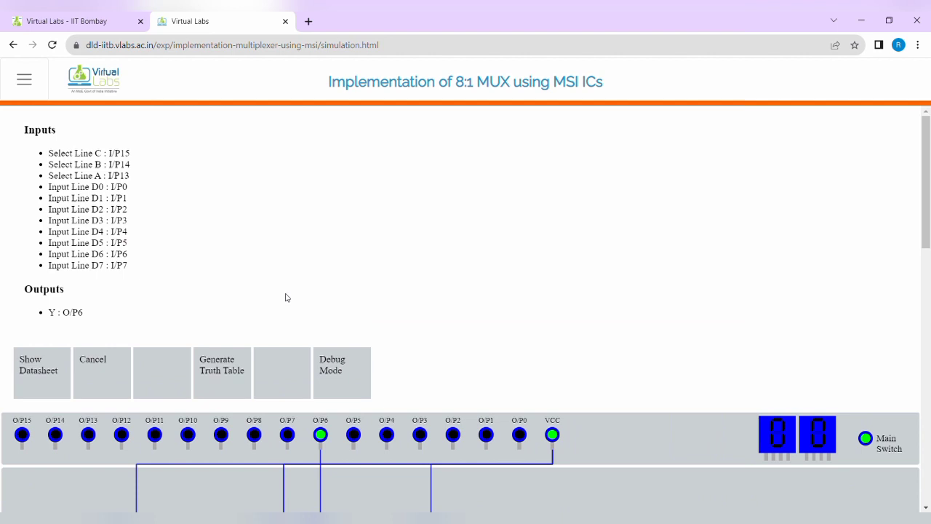
Return from the simulation to the experiment pages and read through the Posttest questions.
left_click(13, 44)
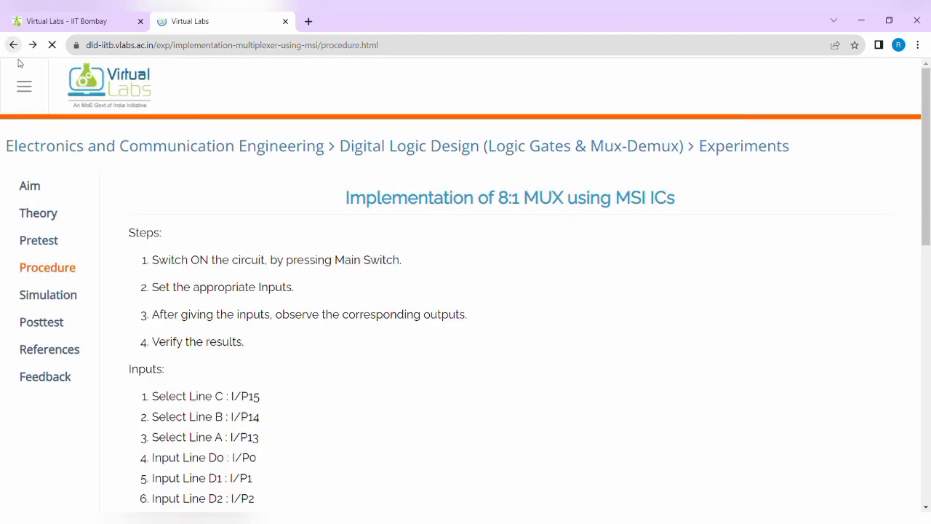
left_click(52, 327)
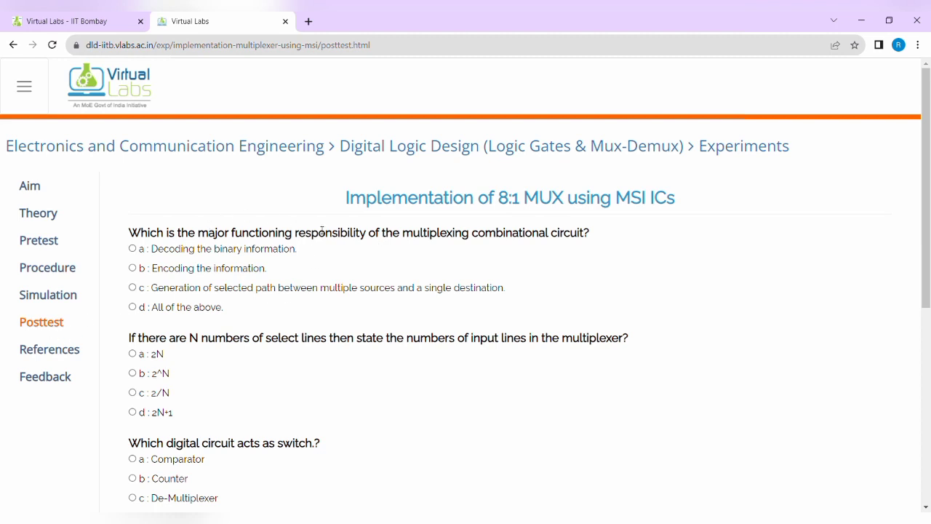
scroll(230, 272, "down", 2)
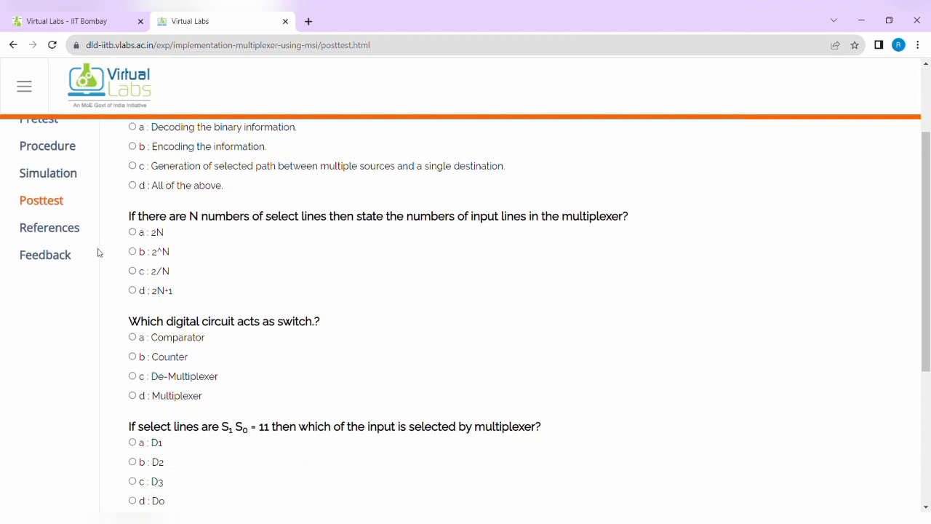
View the experiment's References page and its Feedback page.
left_click(62, 230)
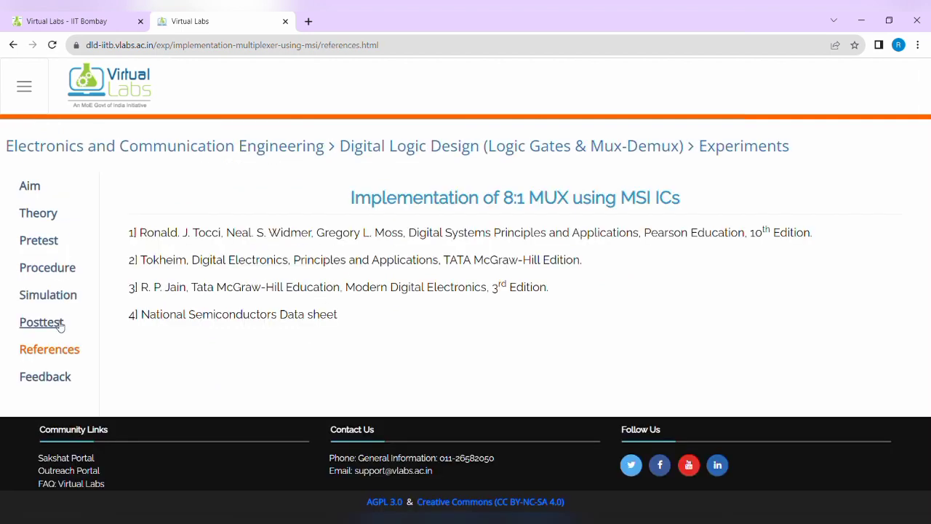
left_click(70, 375)
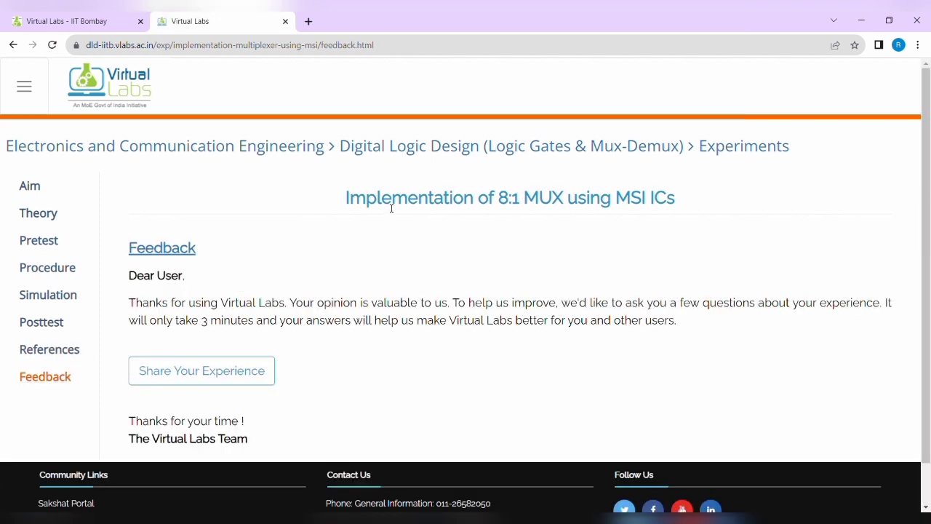
scroll(391, 208, "down", 1)
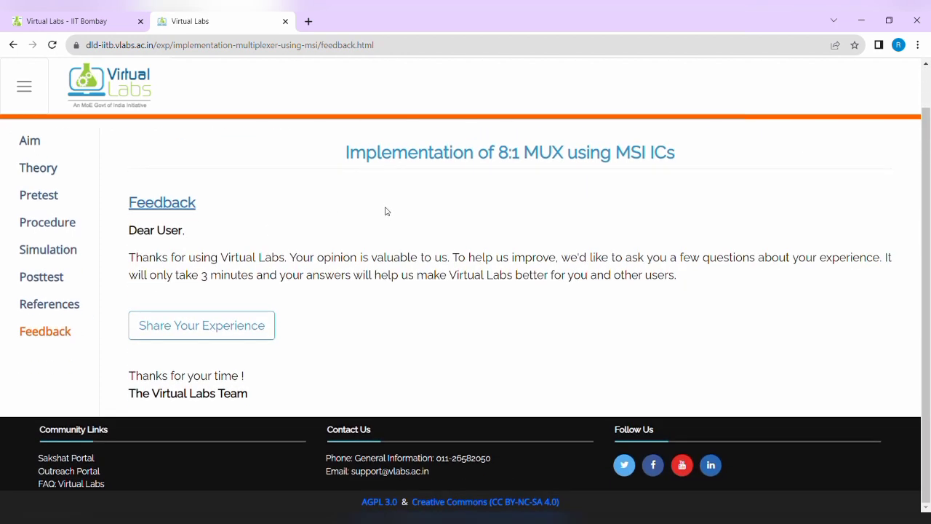